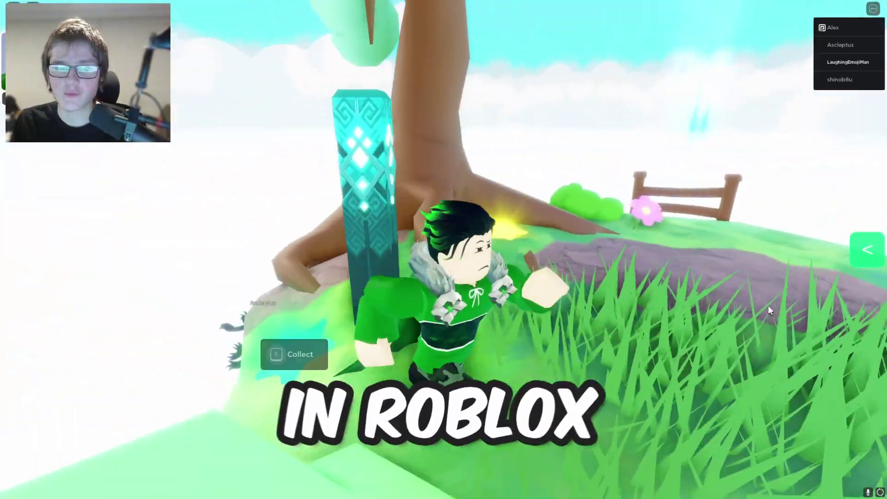
pyautogui.press('d')
pyautogui.moveTo(769, 310); pyautogui.dragTo(757, 295, button='right')
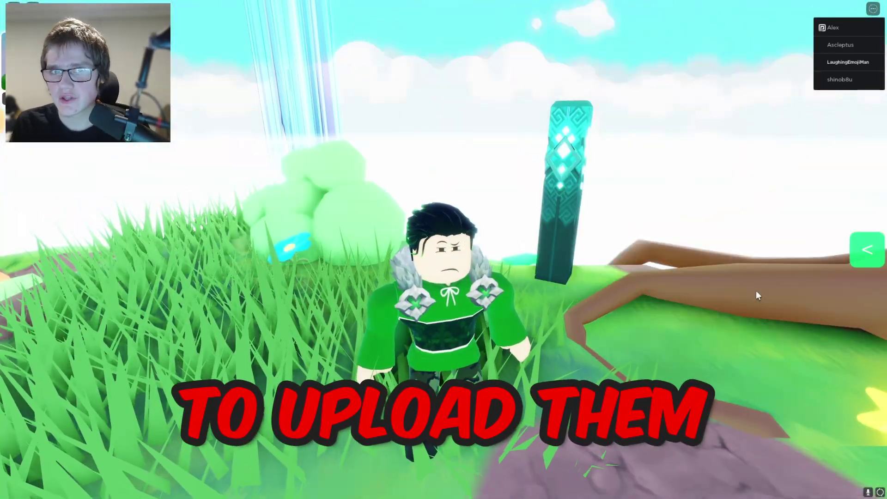
pyautogui.moveTo(736, 227); pyautogui.dragTo(737, 228, button='right')
pyautogui.press('s')
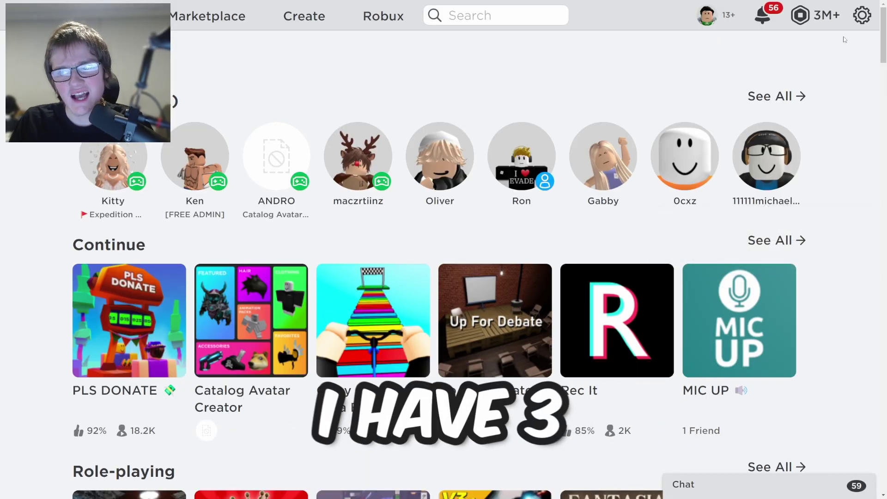
pyautogui.click(828, 27)
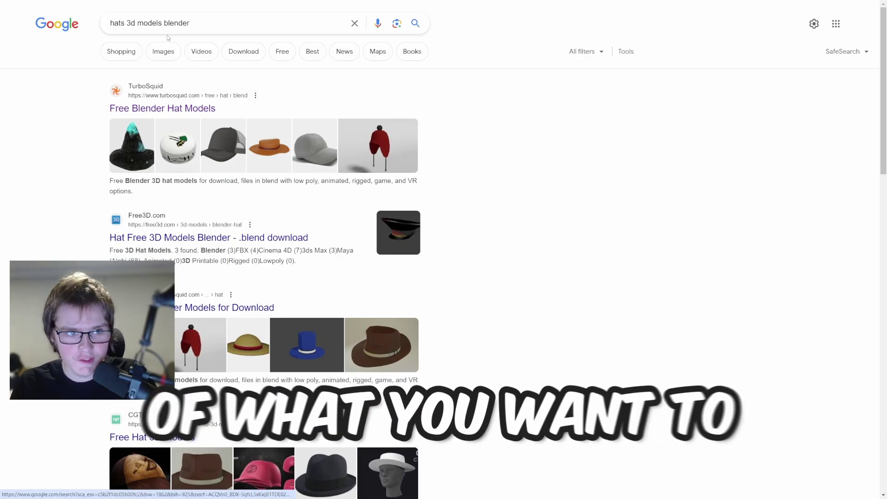
# Step: Review the web search results for "hats 3d models blender" to find sites offering free hat models
pyautogui.hotkey('ctrl', '+')
pyautogui.hotkey('ctrl', '+')
pyautogui.hotkey('ctrl', '+')
pyautogui.hotkey('ctrl', '+')
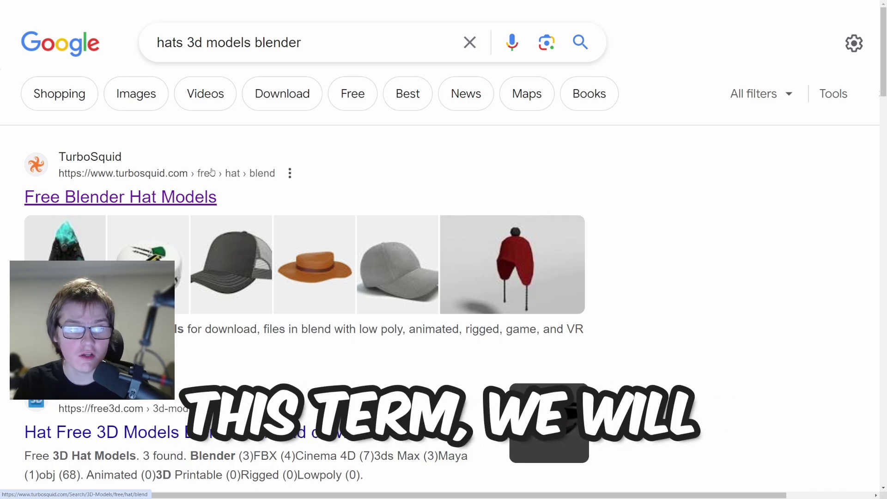
pyautogui.scroll(-2, 192, 260)
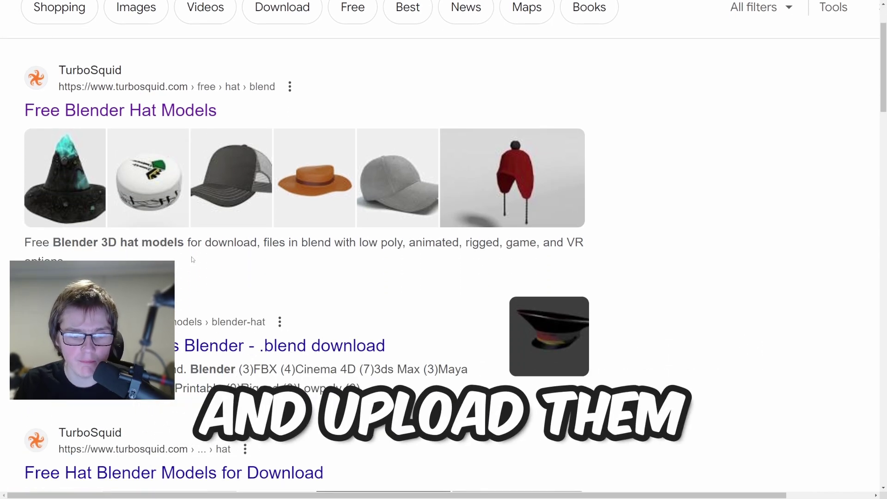
pyautogui.scroll(2, 186, 333)
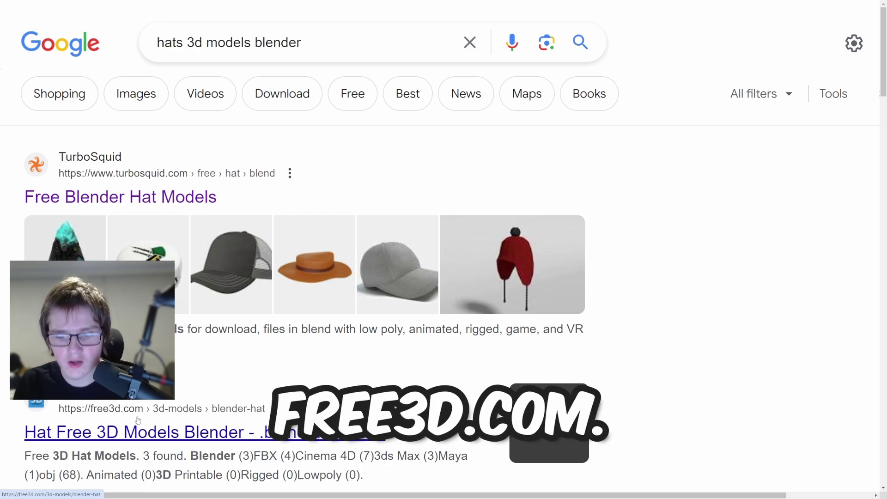
pyautogui.scroll(-2, 444, 246)
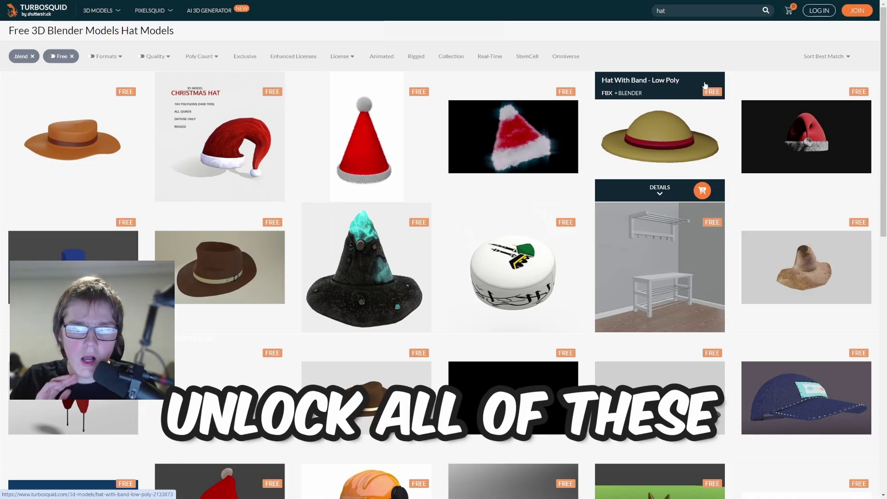
# Step: Browse TurboSquid's free Blender hat models, open the Wizard Hat model and start its download
pyautogui.scroll(-10, 705, 85)
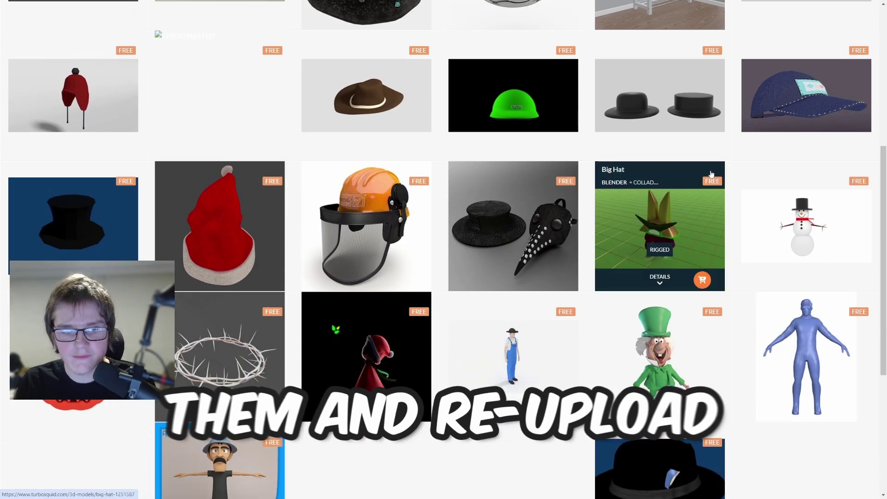
pyautogui.scroll(-2, 637, 225)
pyautogui.scroll(12, 656, 225)
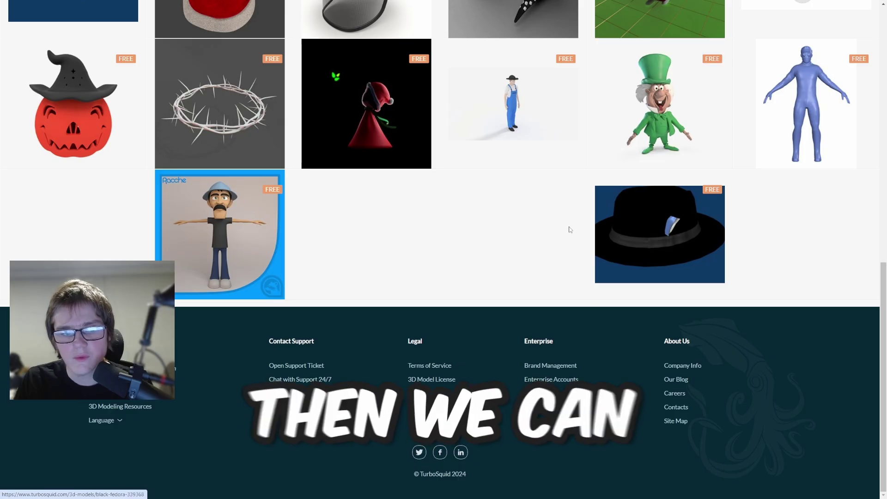
pyautogui.scroll(3, 398, 184)
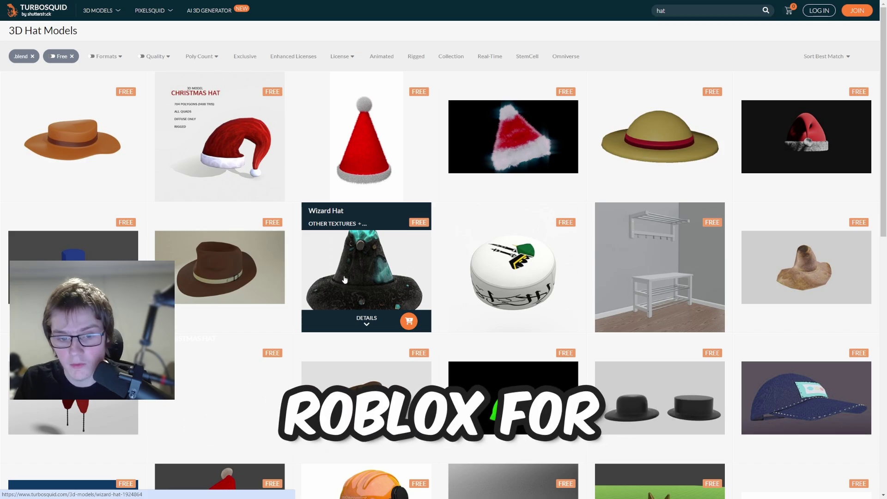
pyautogui.click(376, 248)
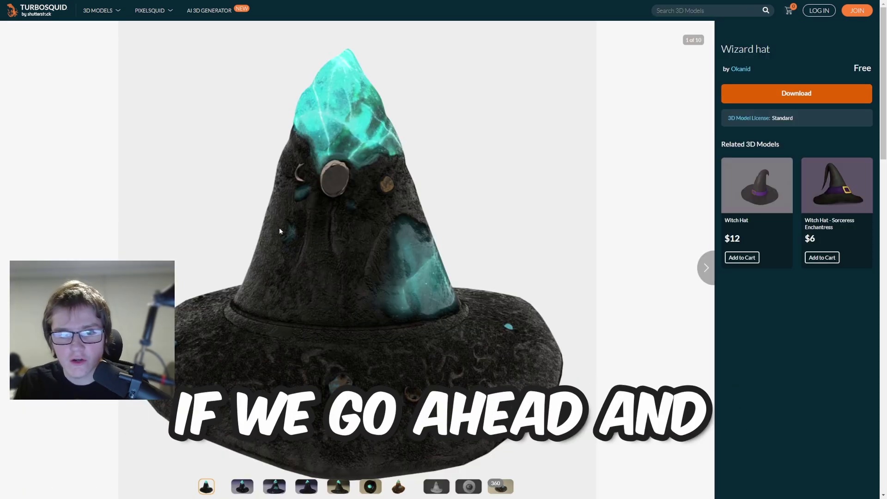
pyautogui.scroll(-5, 279, 227)
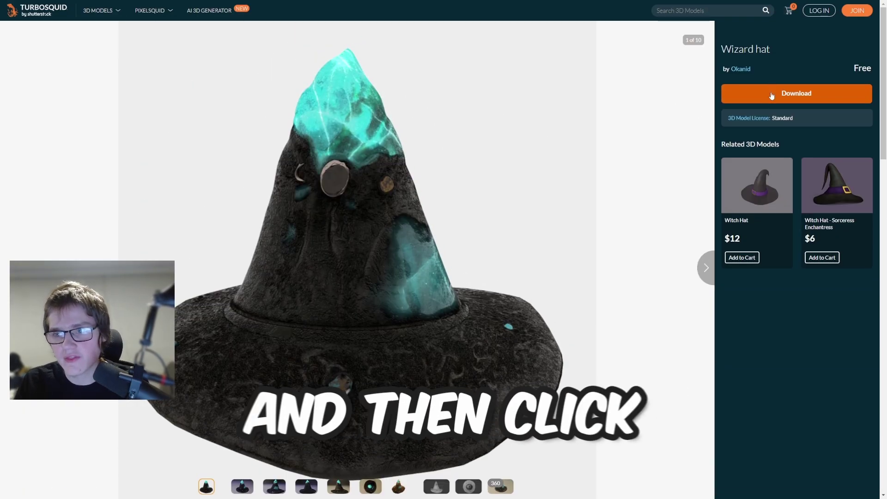
pyautogui.click(771, 94)
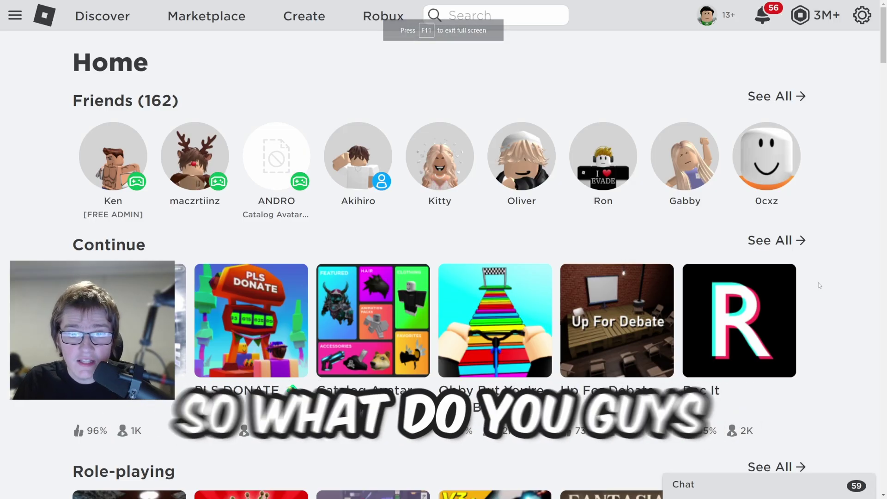
# Step: Go from the Roblox home page to Creator Hub and launch Roblox Studio from there
pyautogui.click(295, 16)
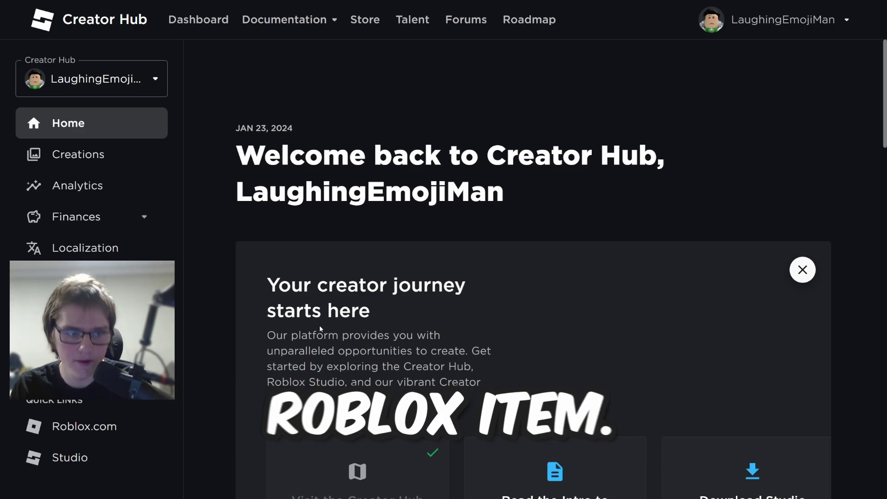
pyautogui.click(113, 452)
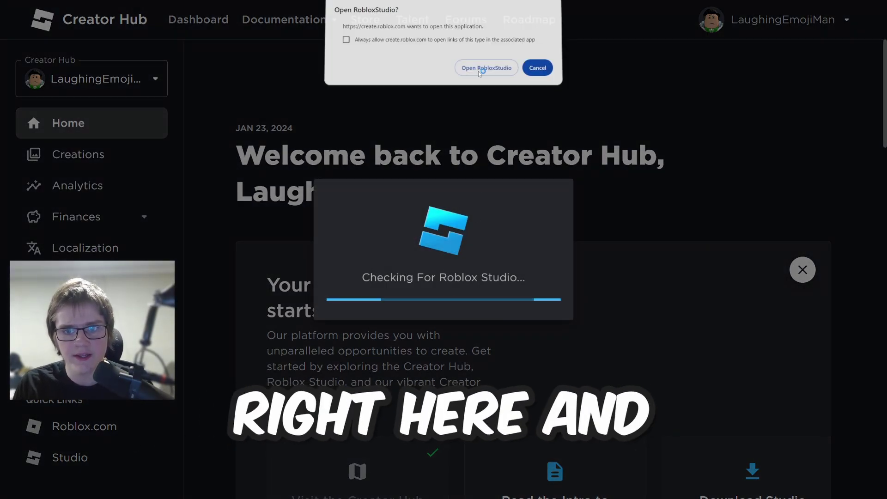
pyautogui.click(486, 68)
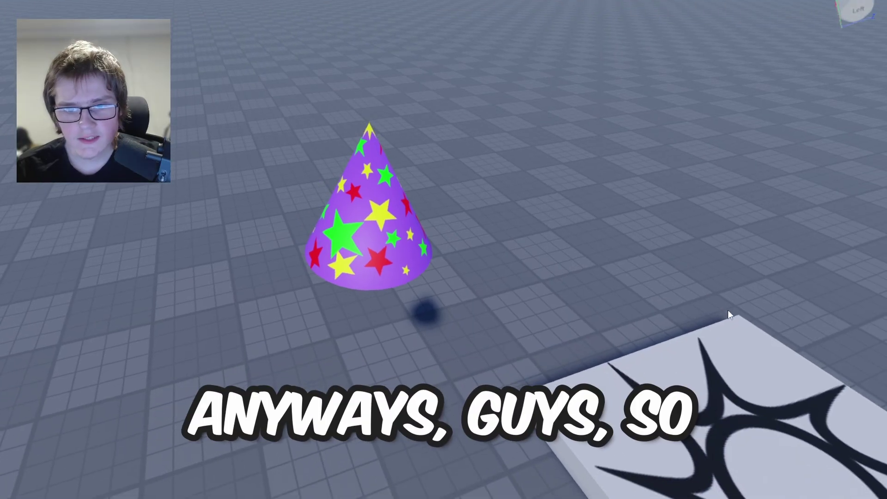
# Step: Inspect the purple star-patterned party hat in the 3D view from different distances and angles
pyautogui.moveTo(551, 250); pyautogui.dragTo(551, 250, button='right')
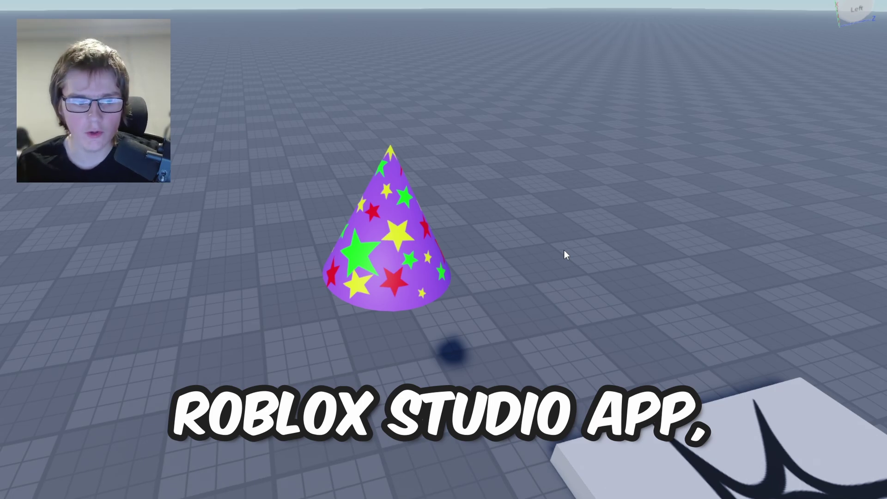
pyautogui.moveTo(610, 232); pyautogui.dragTo(565, 209, button='right')
pyautogui.click(318, 193)
pyautogui.click(610, 223)
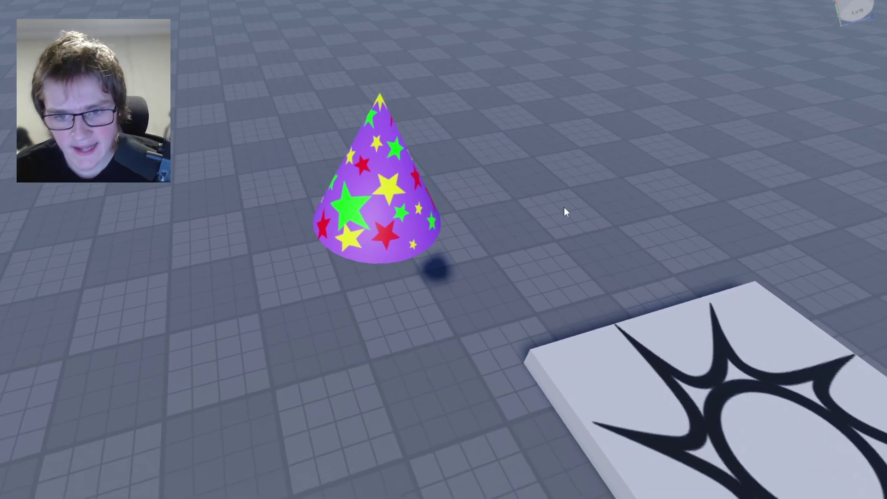
pyautogui.press('w')
pyautogui.moveTo(528, 178); pyautogui.dragTo(528, 179, button='right')
pyautogui.press('s')
pyautogui.press('w')
pyautogui.press('s')
pyautogui.press('w')
pyautogui.press('s')
pyautogui.press('w')
pyautogui.press('s')
pyautogui.press('a')
pyautogui.press('s')
pyautogui.press('w')
pyautogui.press('s')
pyautogui.press('w')
pyautogui.press('s')
pyautogui.moveTo(406, 236); pyautogui.dragTo(410, 225, button='right')
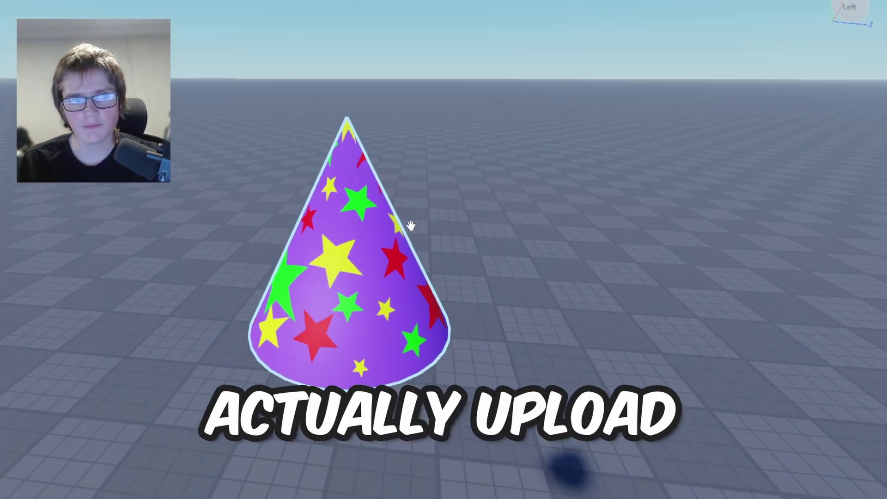
pyautogui.click(508, 231)
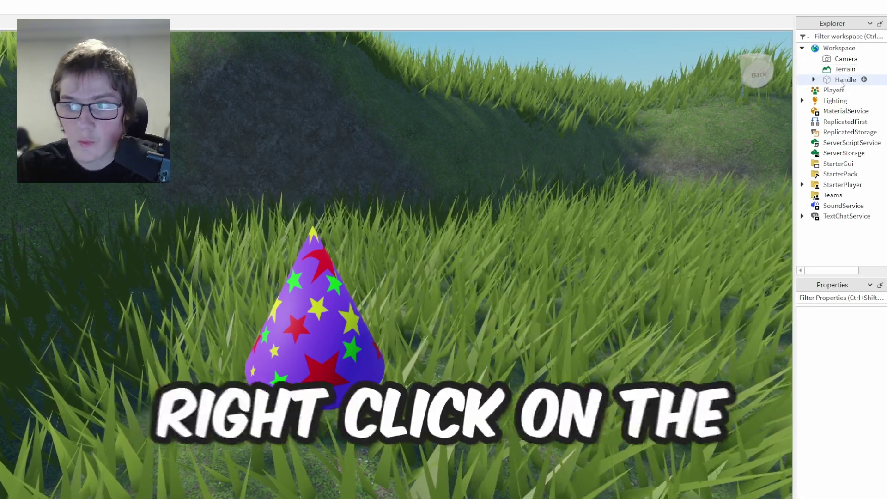
# Step: Start saving the Handle hat part to Roblox and bring its asset configuration form fully into view
pyautogui.rightClick(842, 81)
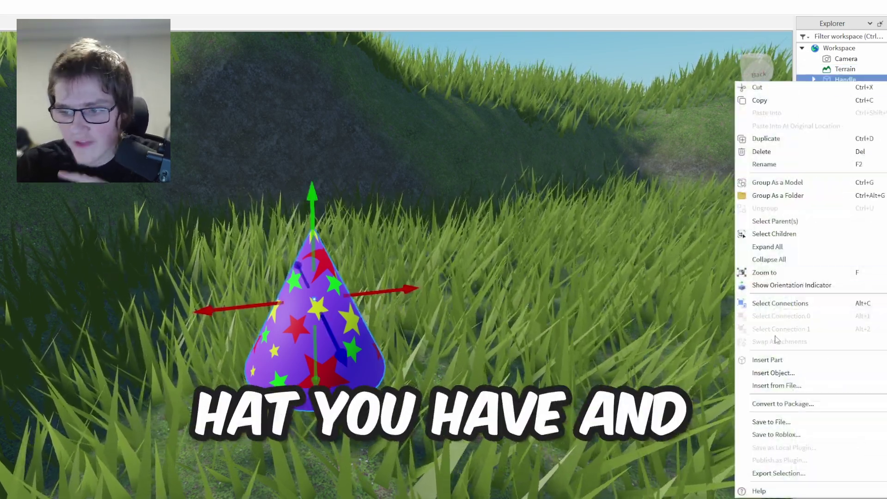
pyautogui.click(790, 431)
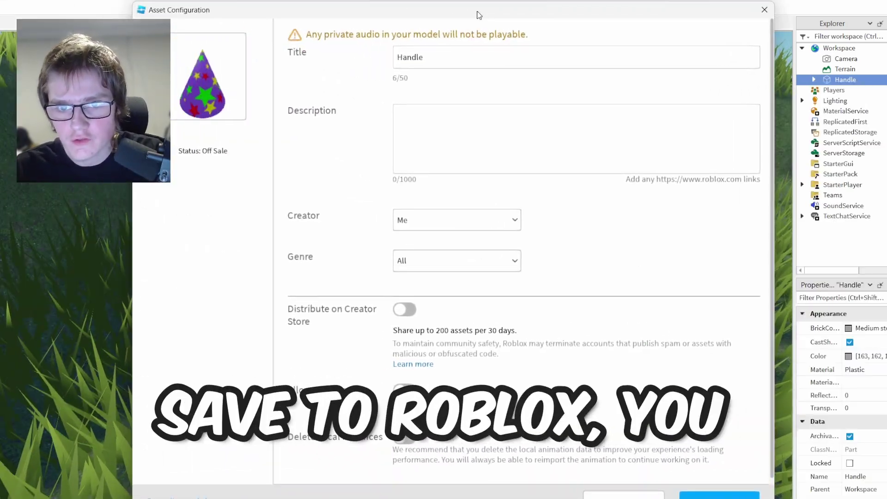
pyautogui.moveTo(477, 12); pyautogui.dragTo(478, 11)
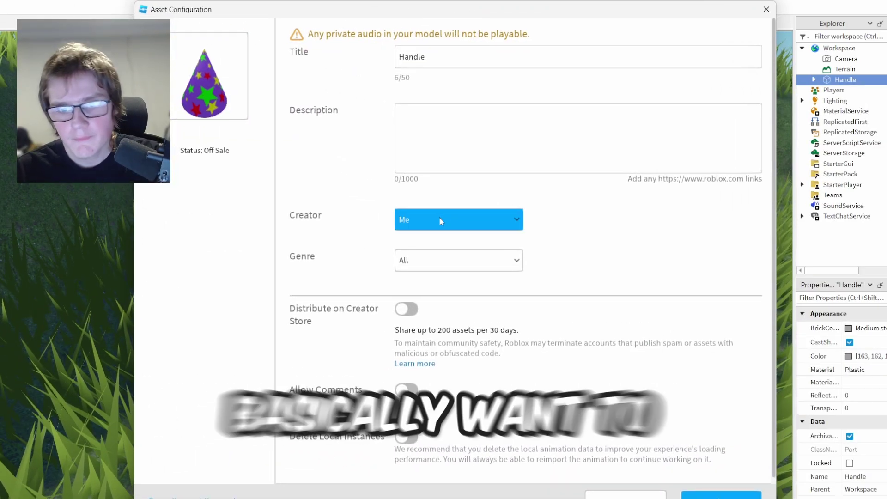
pyautogui.click(452, 263)
pyautogui.click(453, 262)
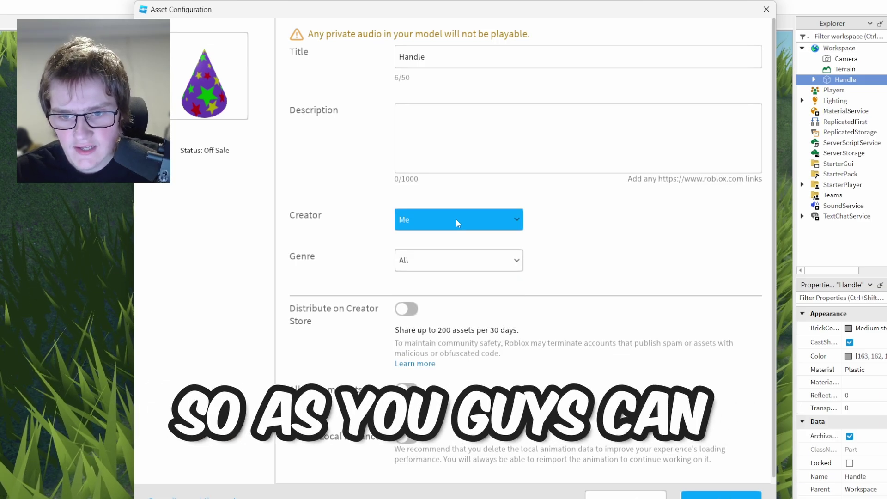
pyautogui.click(455, 218)
pyautogui.click(456, 217)
# Step: Title the asset "Party Hat" and enable both Distribute on Creator Store and Allow Comments
pyautogui.moveTo(440, 59); pyautogui.dragTo(259, 87)
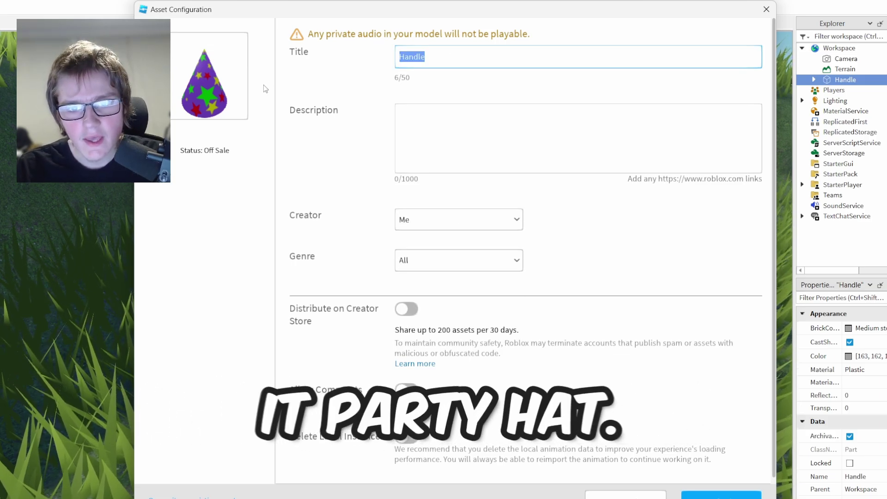
pyautogui.write('Party Hat')
pyautogui.scroll(-1, 396, 316)
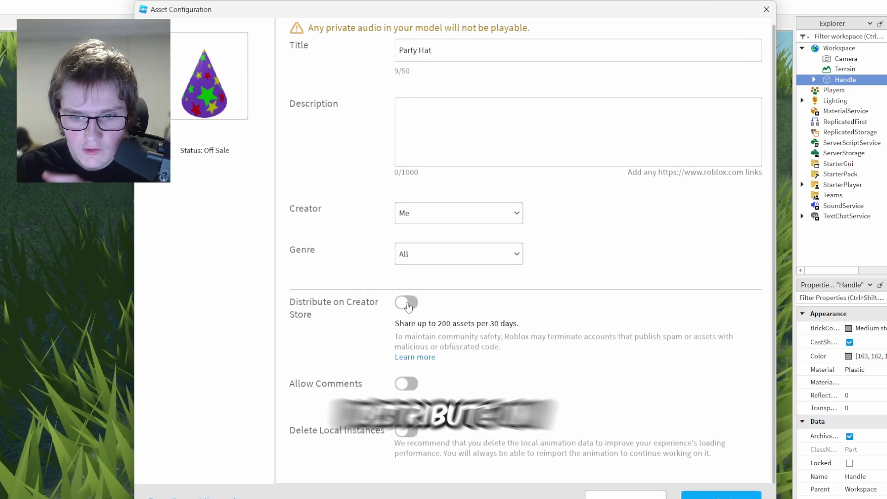
pyautogui.click(406, 303)
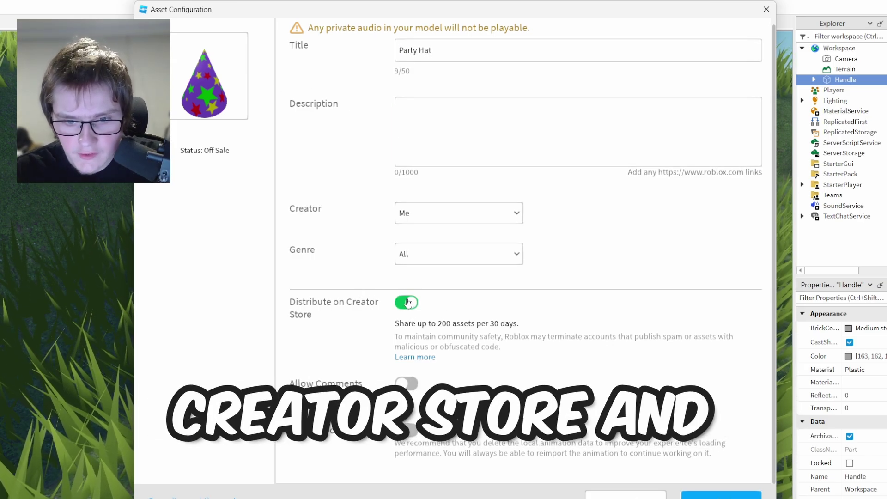
pyautogui.click(406, 383)
# Step: Enter the asset description "This is a party hat to celebrate your happy birthday!"
pyautogui.click(425, 119)
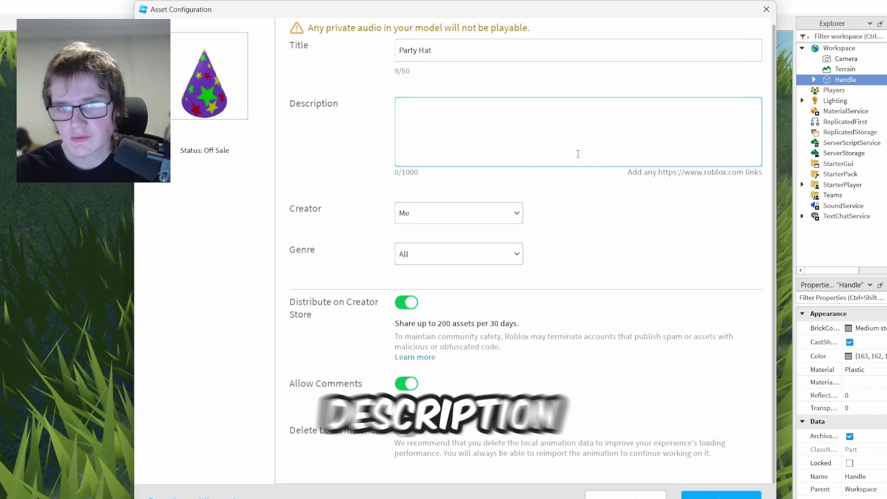
pyautogui.write('This is a ')
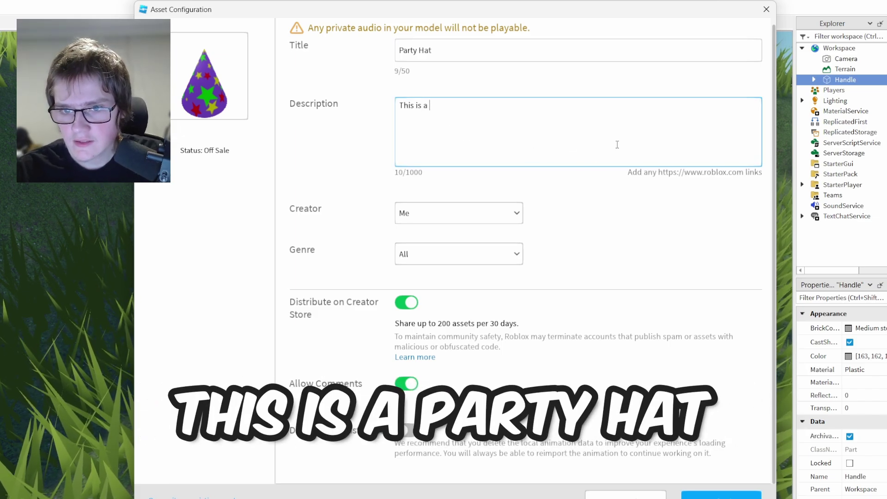
pyautogui.write('party hat to celebra')
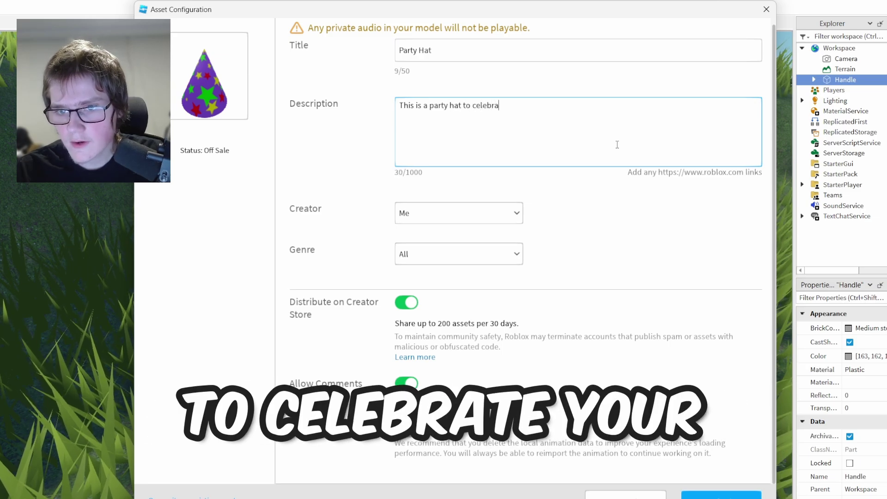
pyautogui.write('te your happuy b')
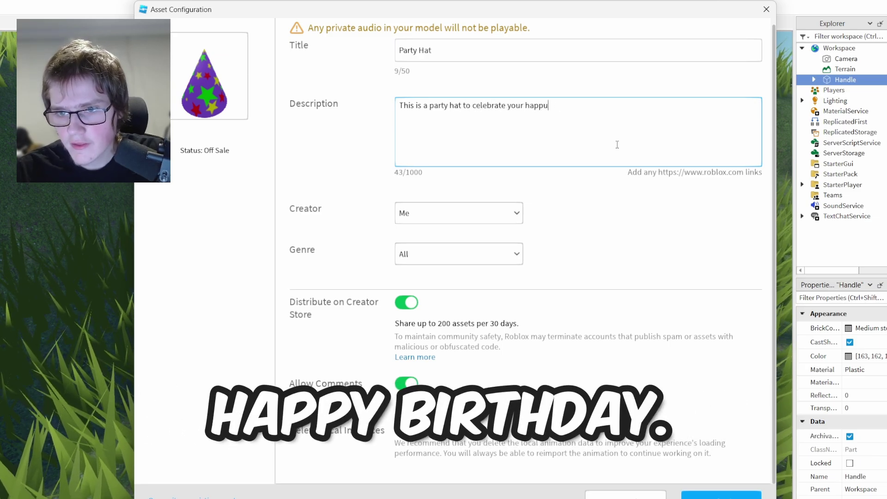
pyautogui.press('BackSpace')
pyautogui.write('y birthday!')
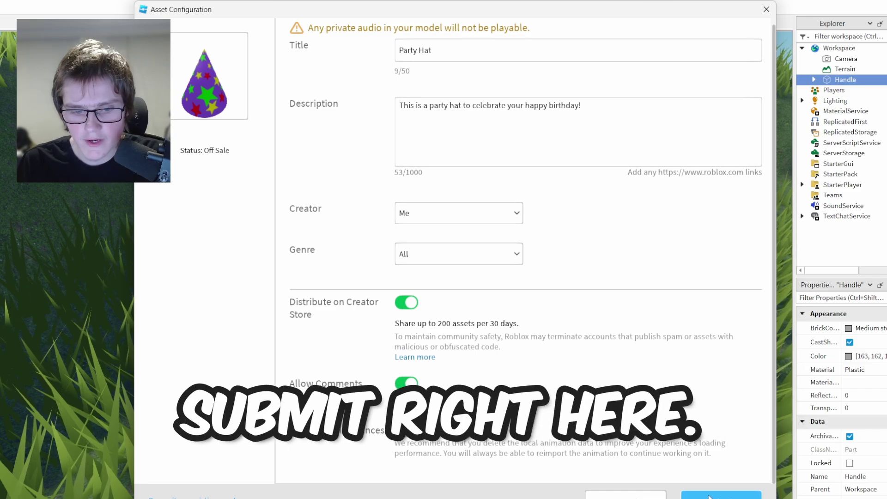